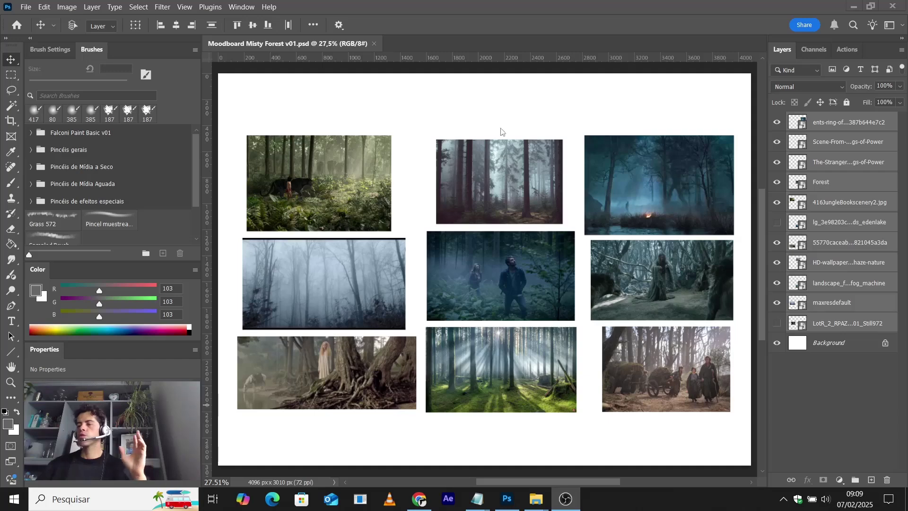
# Step: Open the CHECKLIST note in Notepad over the moodboard, read the briefing and workflow, and minimize it
pyautogui.moveTo(477, 499)
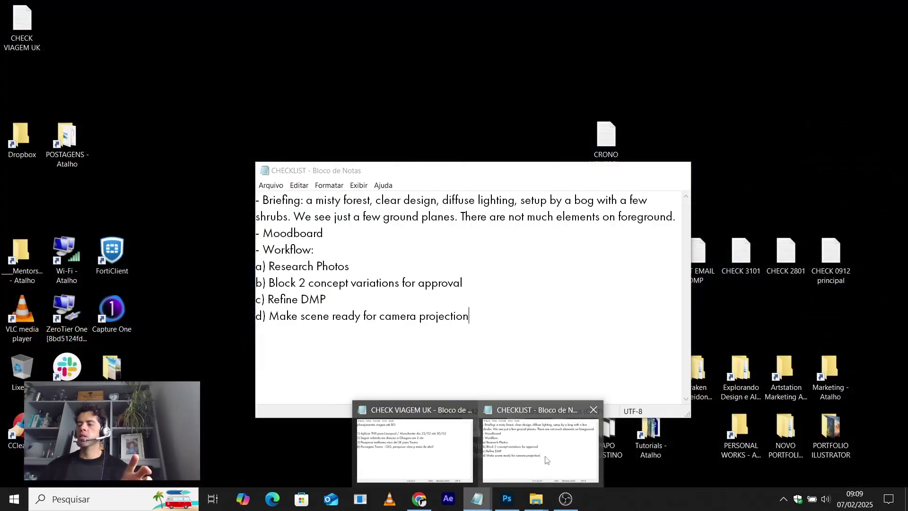
pyautogui.click(546, 461)
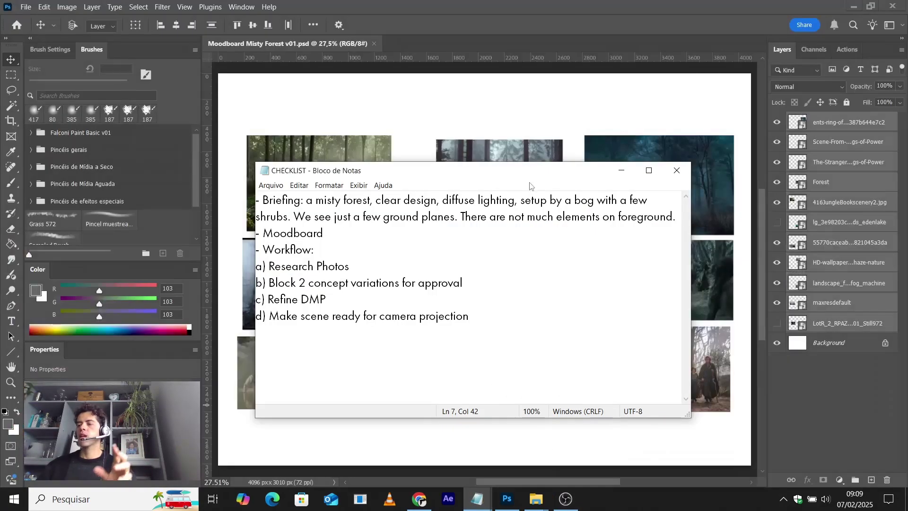
pyautogui.moveTo(530, 183); pyautogui.dragTo(541, 210)
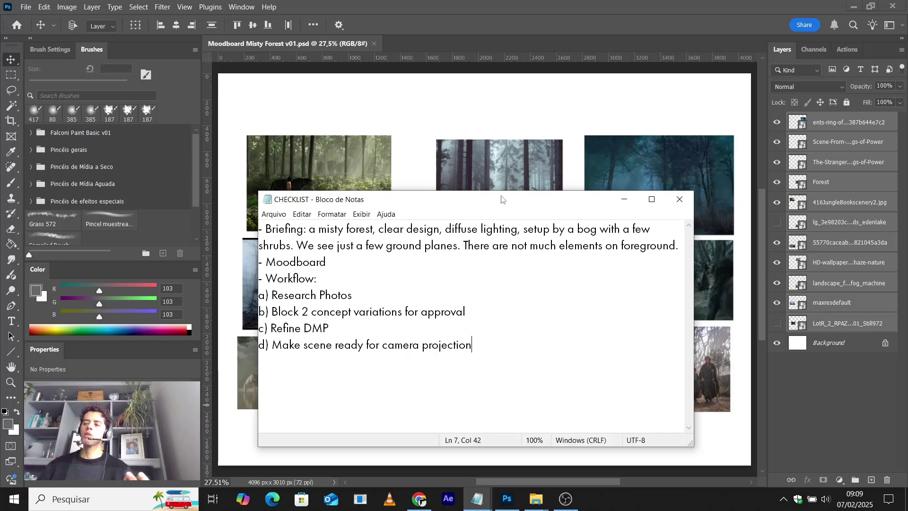
pyautogui.moveTo(502, 199); pyautogui.dragTo(511, 107)
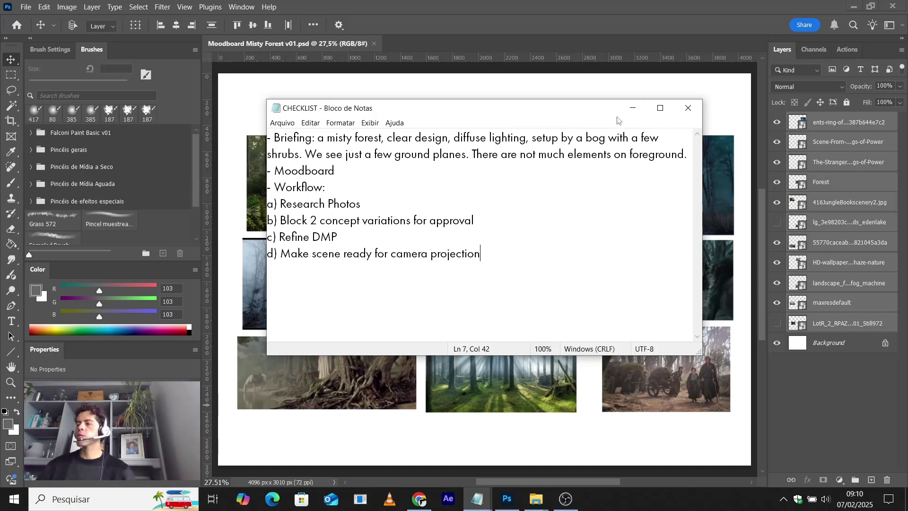
pyautogui.click(632, 108)
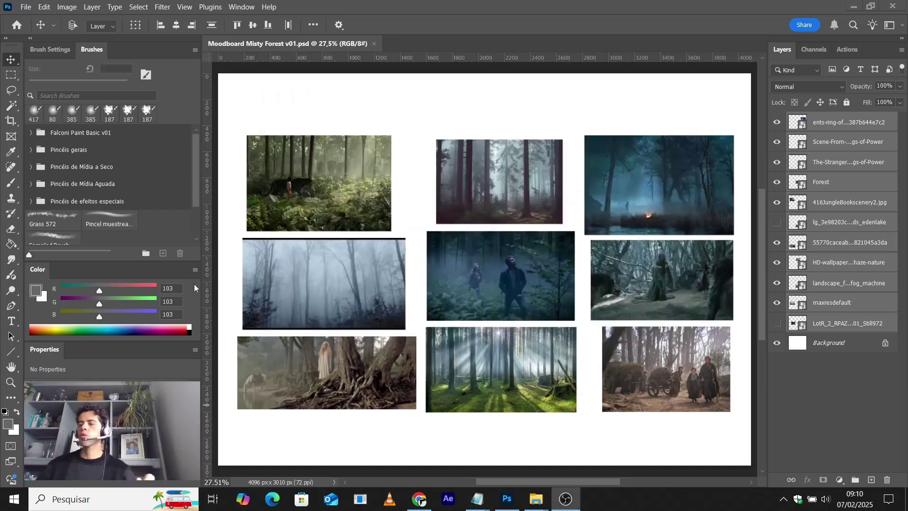
# Step: Inspect the misty conifer forest reference in the moodboard's upper row at 100% zoom, then return to the whole-board view
pyautogui.click(14, 383)
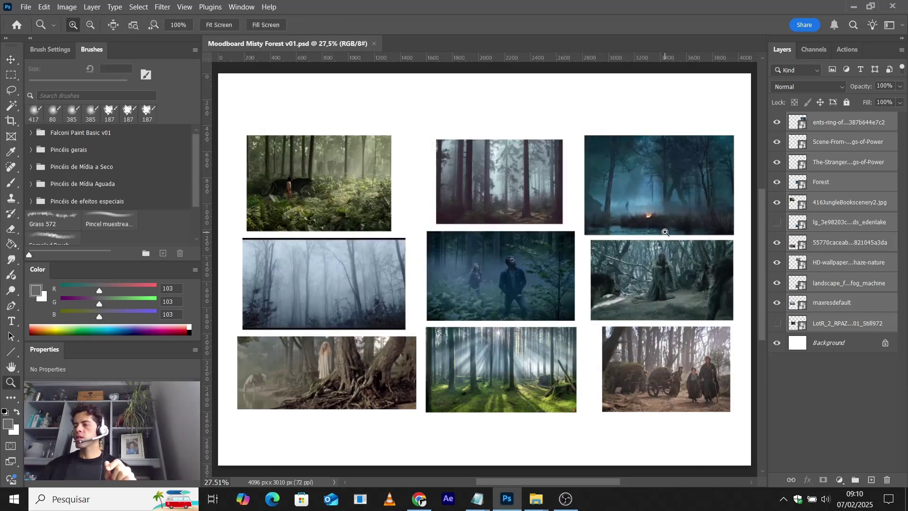
pyautogui.click(509, 187)
pyautogui.click(518, 176)
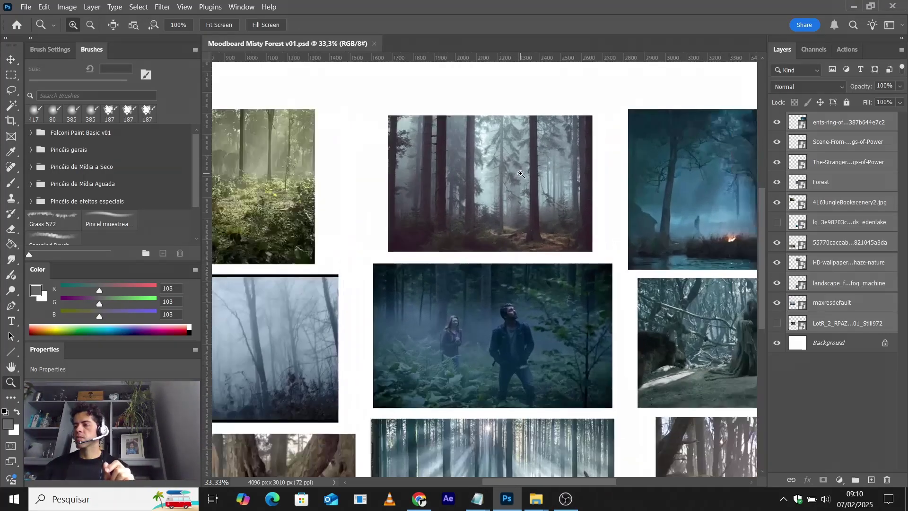
pyautogui.click(525, 182)
pyautogui.click(528, 186)
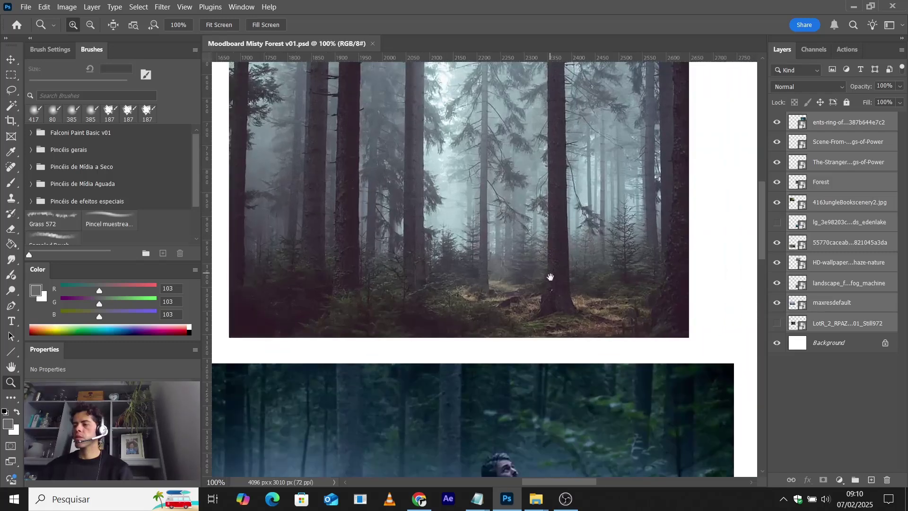
pyautogui.scroll(2, 548, 277)
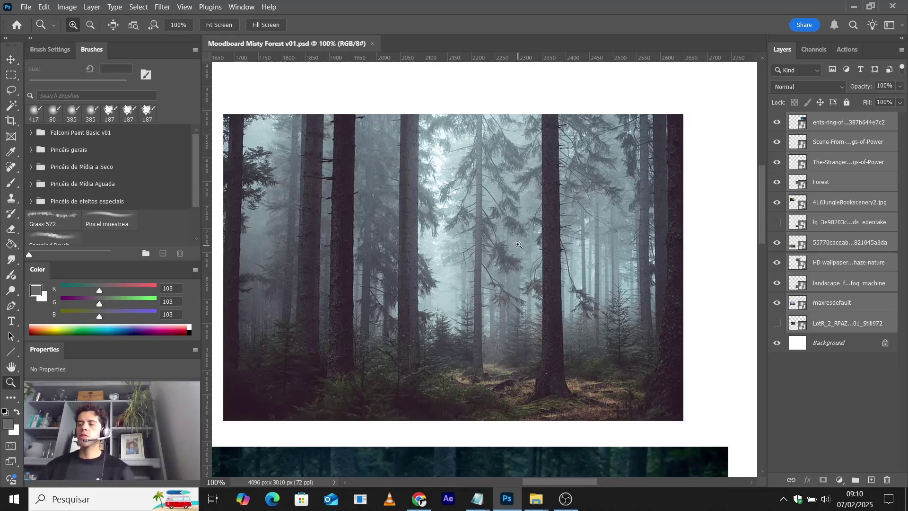
pyautogui.rightClick(517, 239)
pyautogui.click(532, 249)
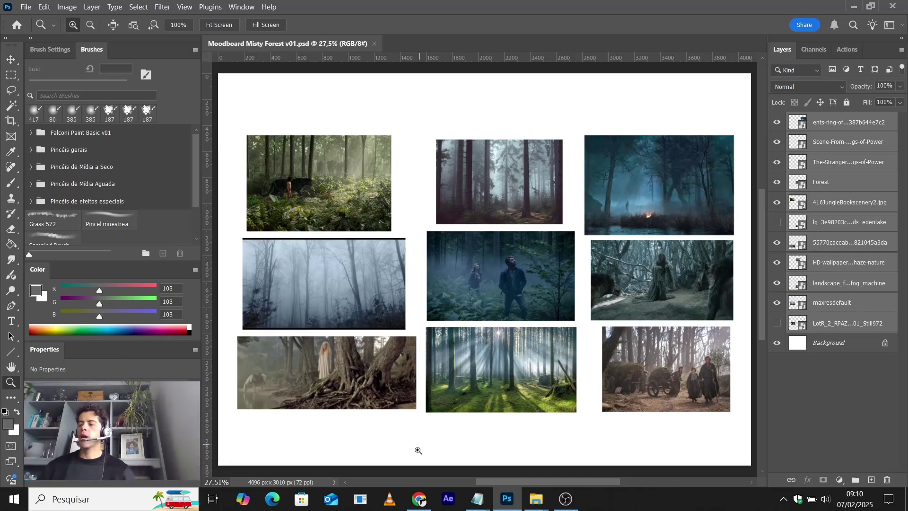
# Step: Switch to ArtStation in Chrome, open the artist's profile from an artwork page, and browse the portfolio
pyautogui.click(419, 499)
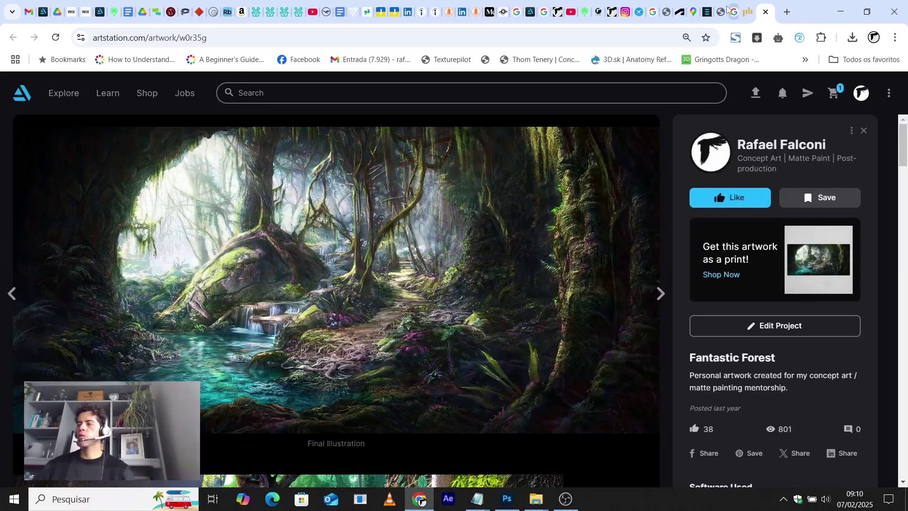
pyautogui.click(863, 95)
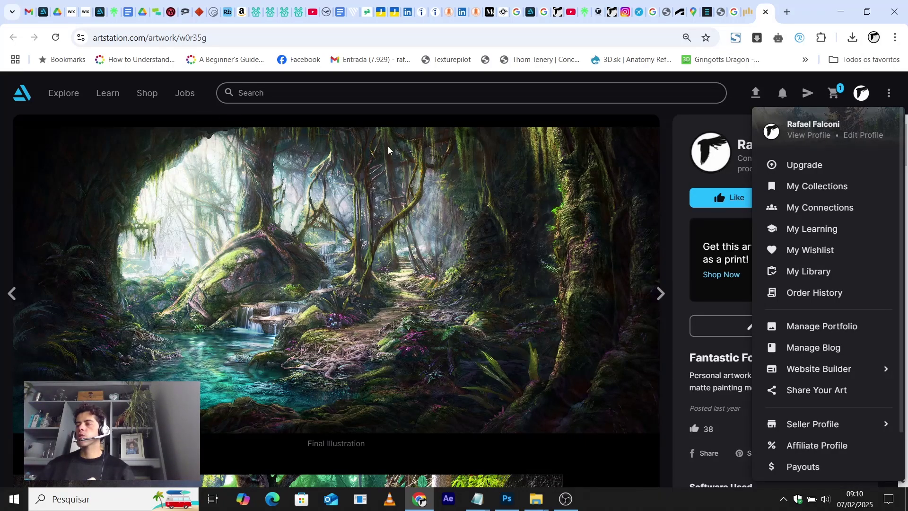
pyautogui.press('Right')
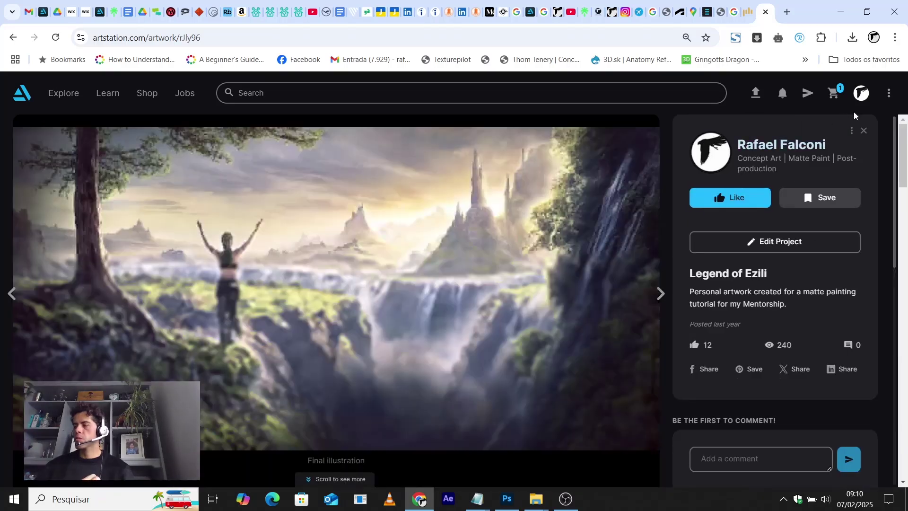
pyautogui.click(889, 93)
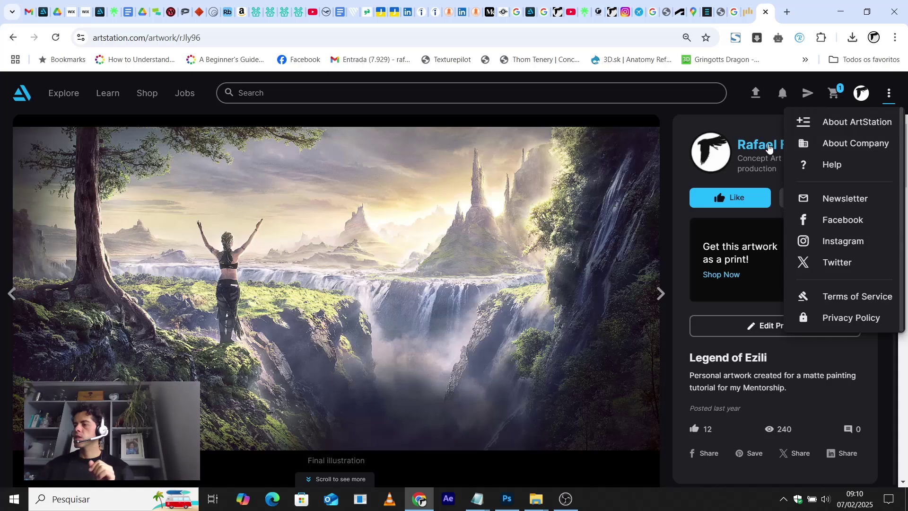
pyautogui.click(784, 145)
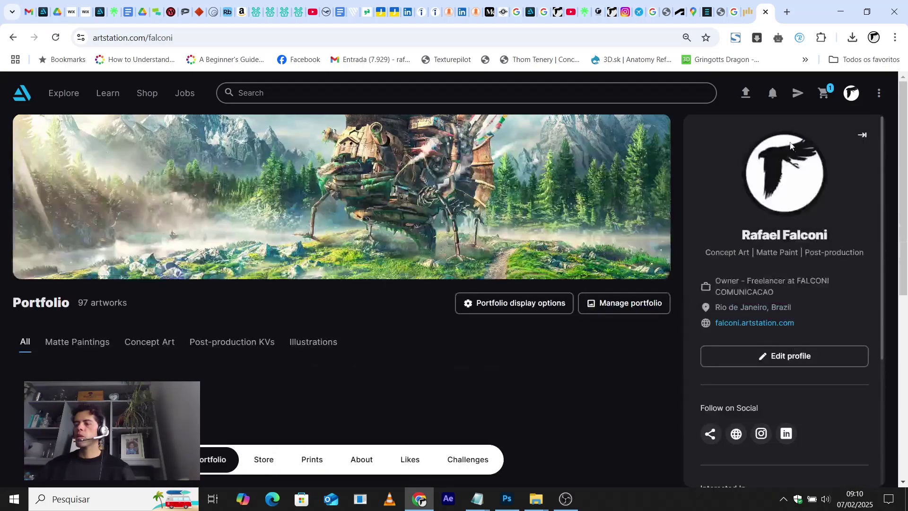
pyautogui.scroll(-12, 903, 223)
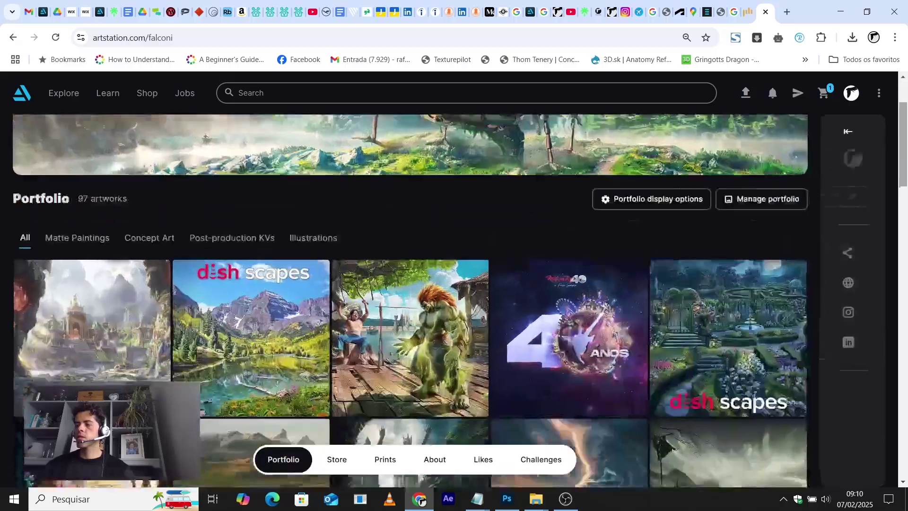
pyautogui.scroll(-6, 414, 303)
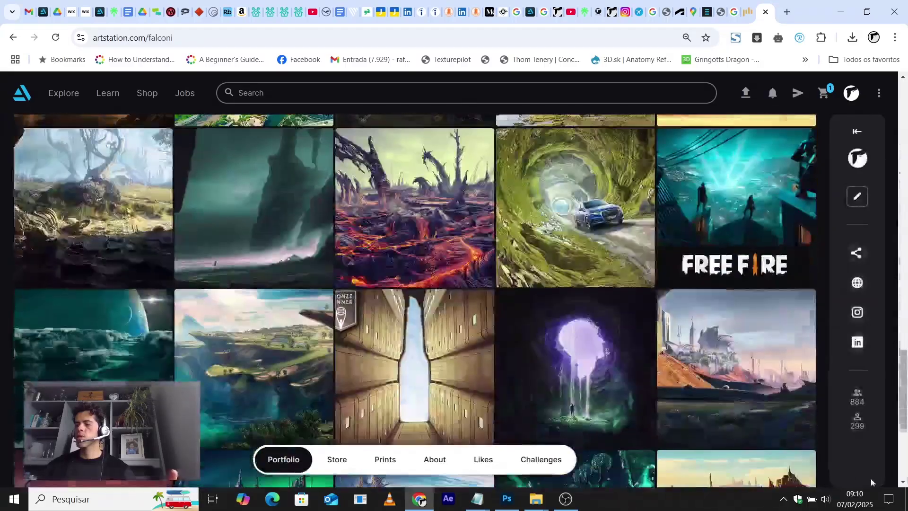
# Step: Open the artist's store and review the Amazing UK Natural Heritage - Kingsley Vale - Day 01 photo pack's images and description
pyautogui.click(336, 460)
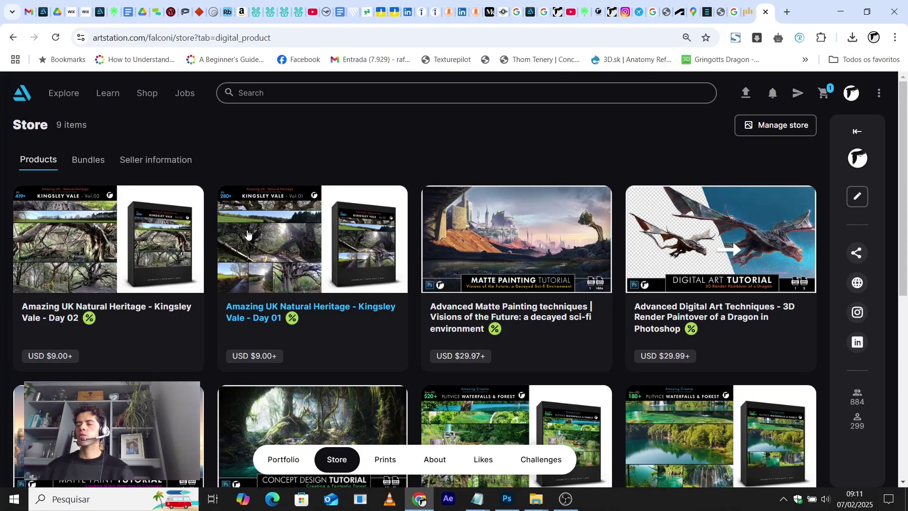
pyautogui.click(270, 260)
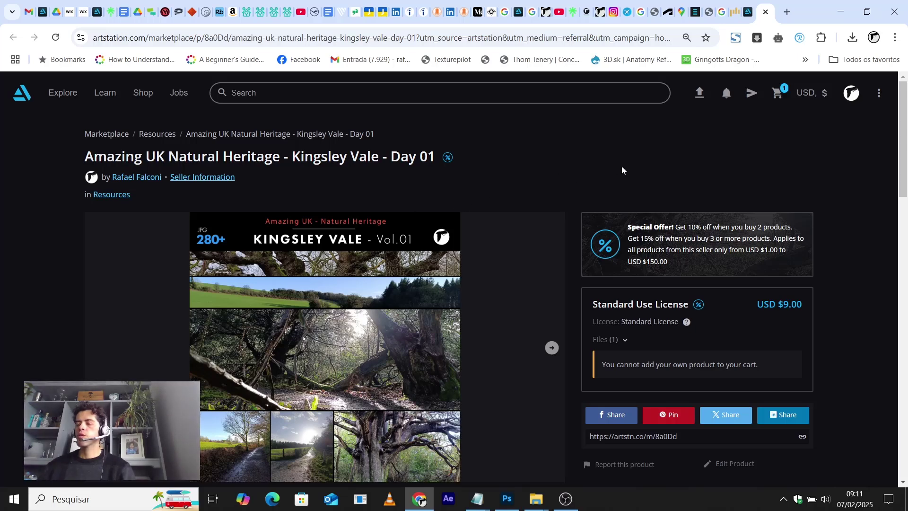
pyautogui.scroll(-1, 903, 142)
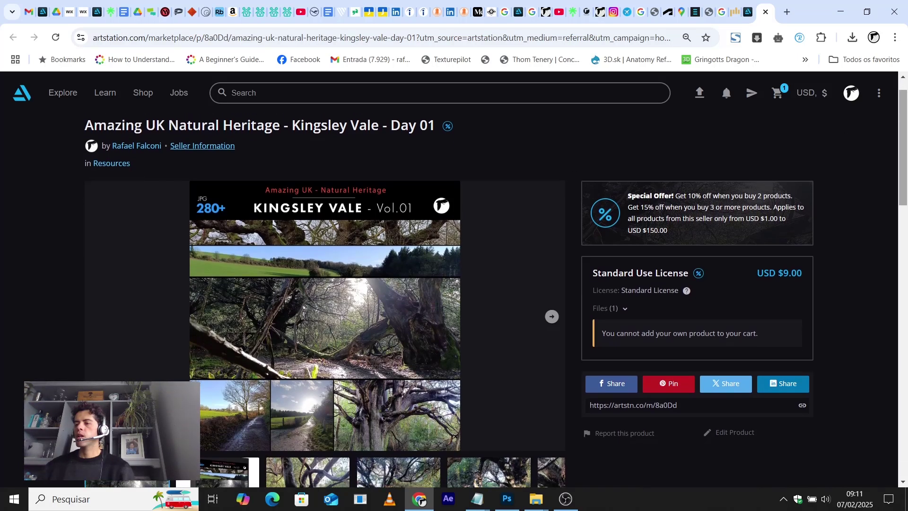
pyautogui.scroll(-3, 176, 307)
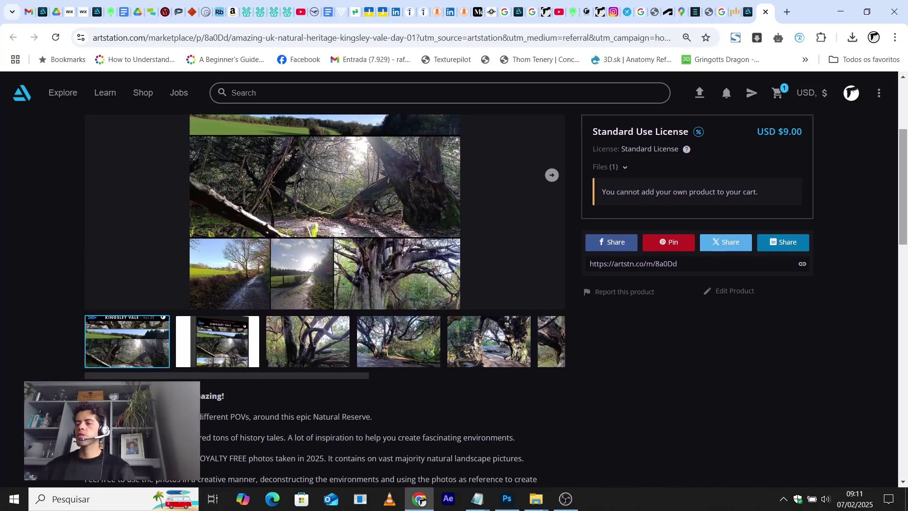
pyautogui.scroll(5, 177, 307)
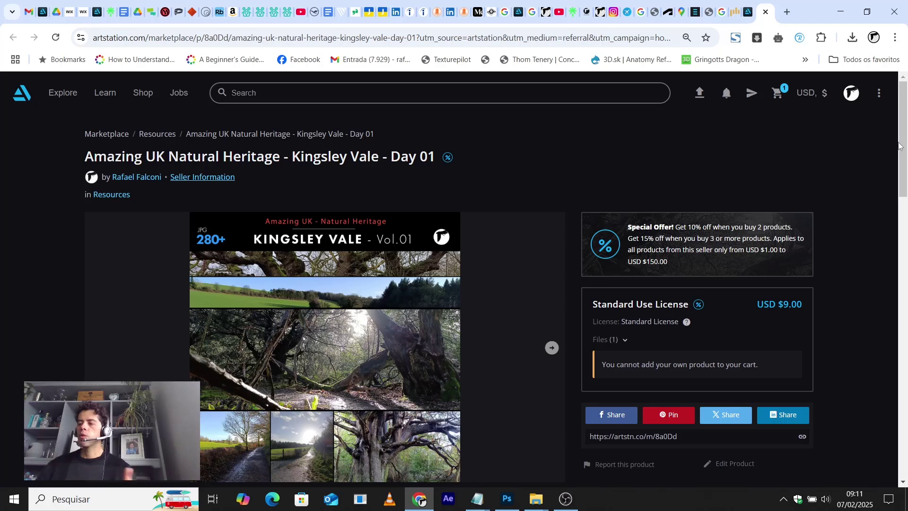
pyautogui.scroll(-5, 905, 150)
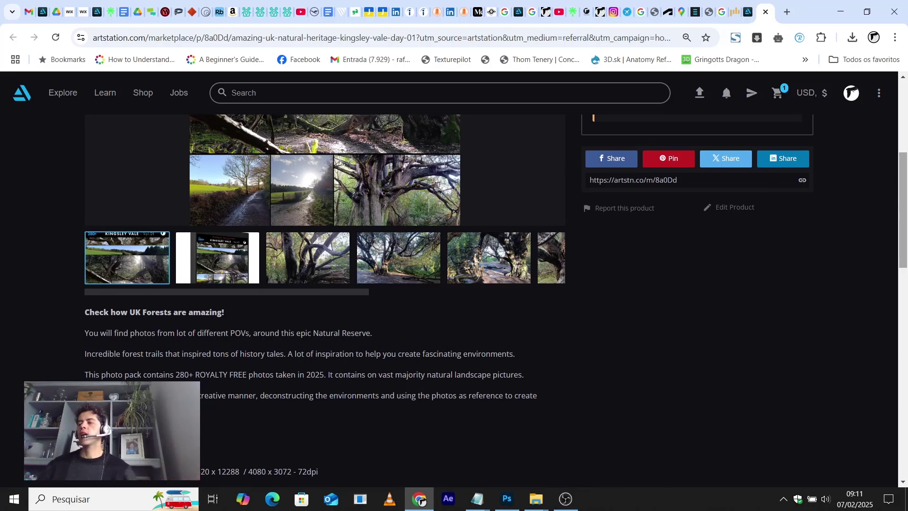
pyautogui.scroll(2, 454, 298)
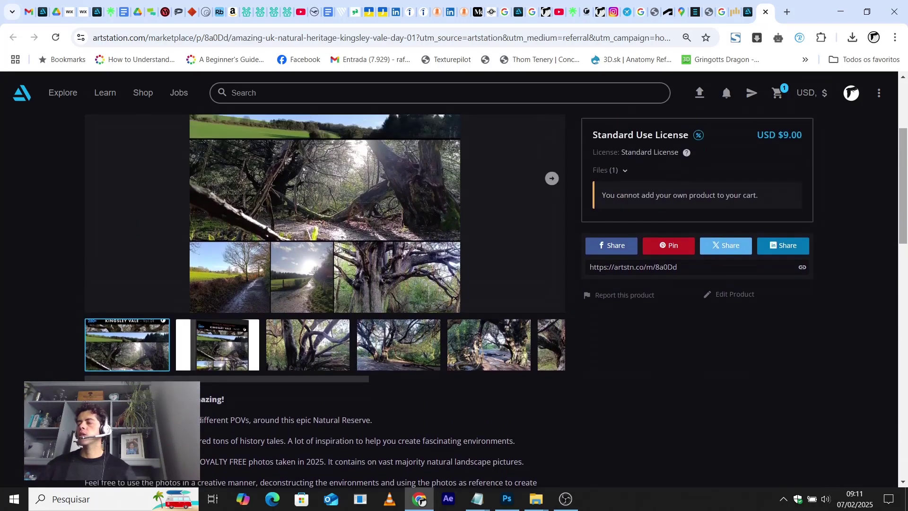
pyautogui.scroll(3, 454, 298)
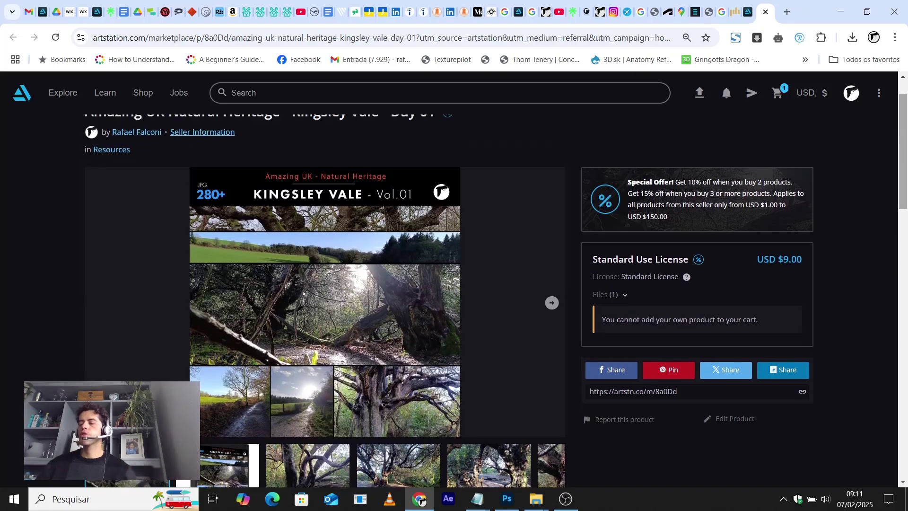
pyautogui.scroll(1, 454, 298)
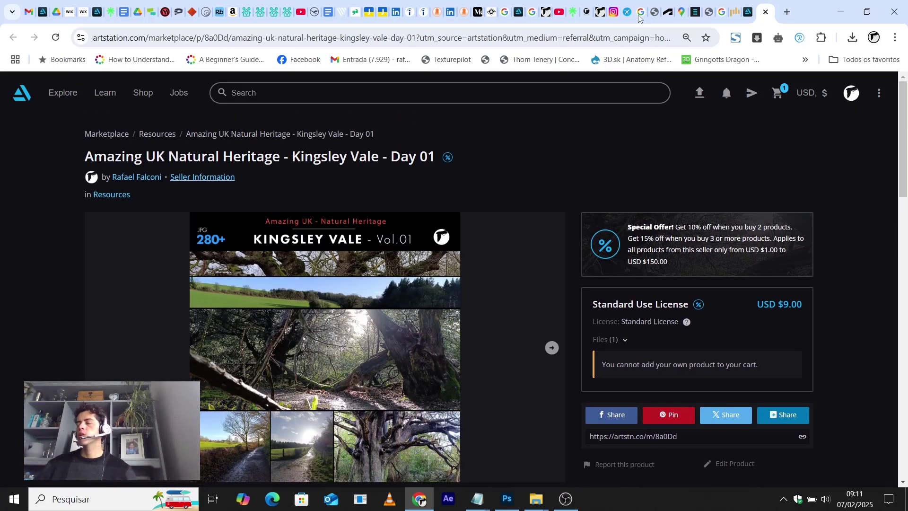
# Step: Return to the store and view the Creating a Fantastic Forest in Photoshop tutorial's product page
pyautogui.click(747, 5)
pyautogui.scroll(-3, 545, 179)
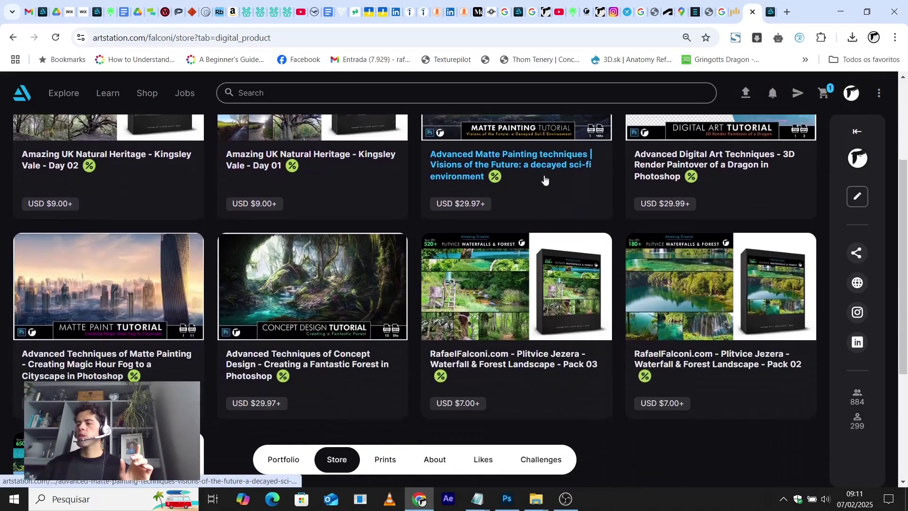
pyautogui.click(292, 286)
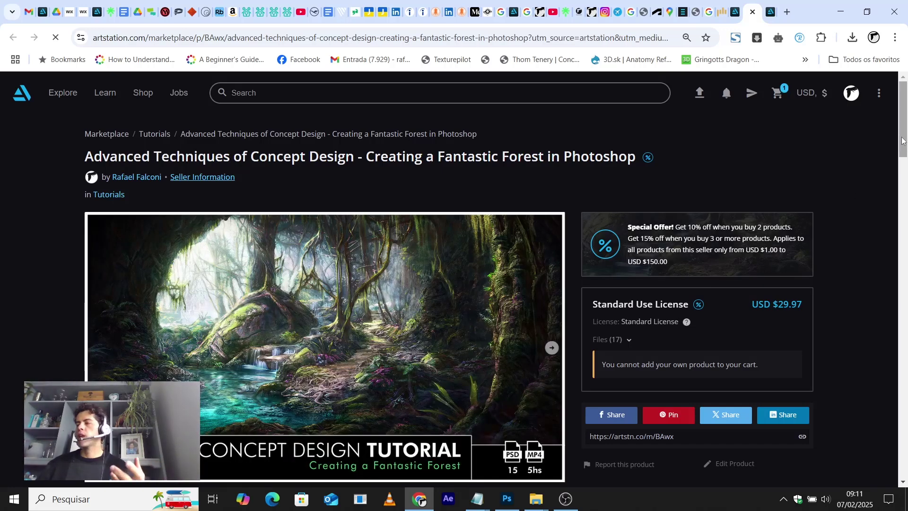
pyautogui.scroll(-1, 906, 159)
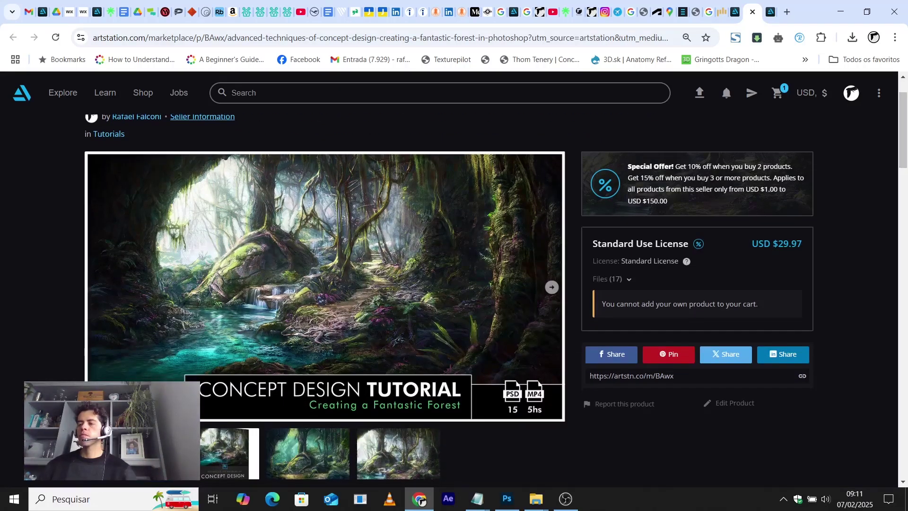
pyautogui.scroll(-1, 894, 163)
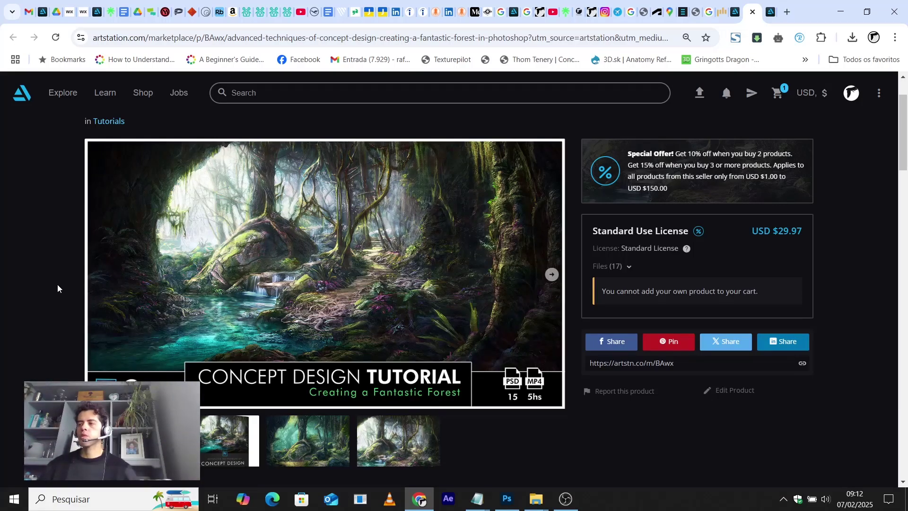
# Step: Revisit the Kingsley Vale - Day 01 page, switch back to the Photoshop moodboard, and reopen the CHECKLIST note
pyautogui.click(770, 5)
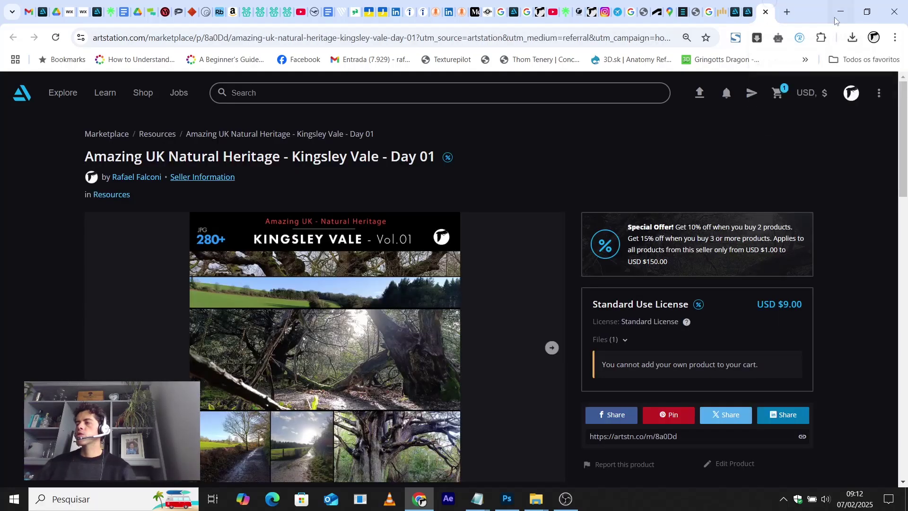
pyautogui.hotkey('alt', 'Tab')
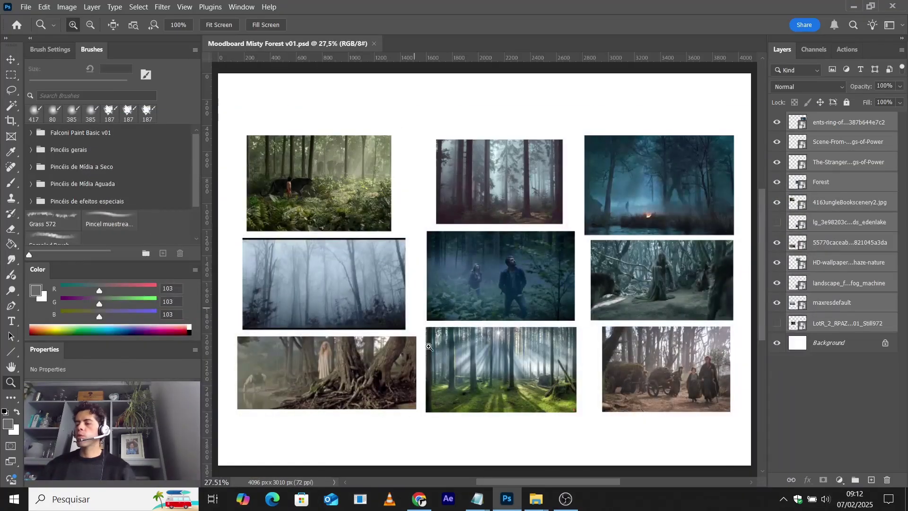
pyautogui.moveTo(479, 507)
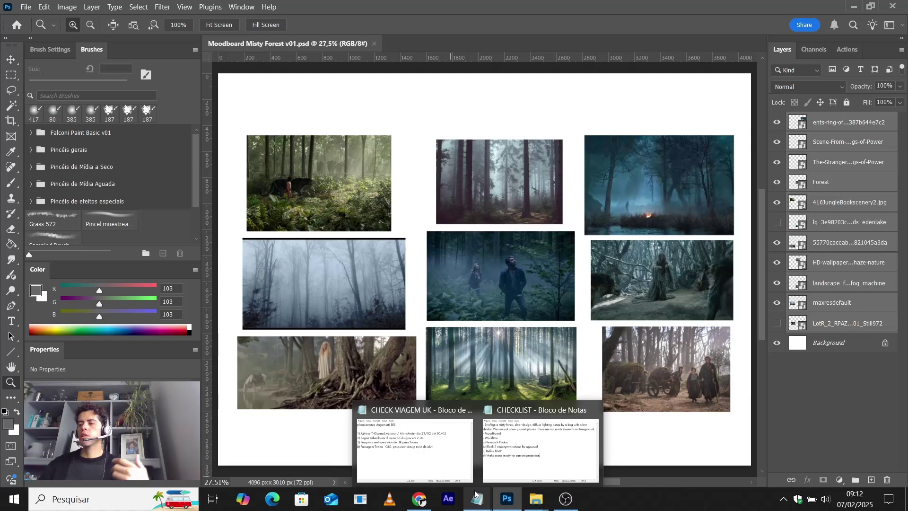
pyautogui.moveTo(446, 467)
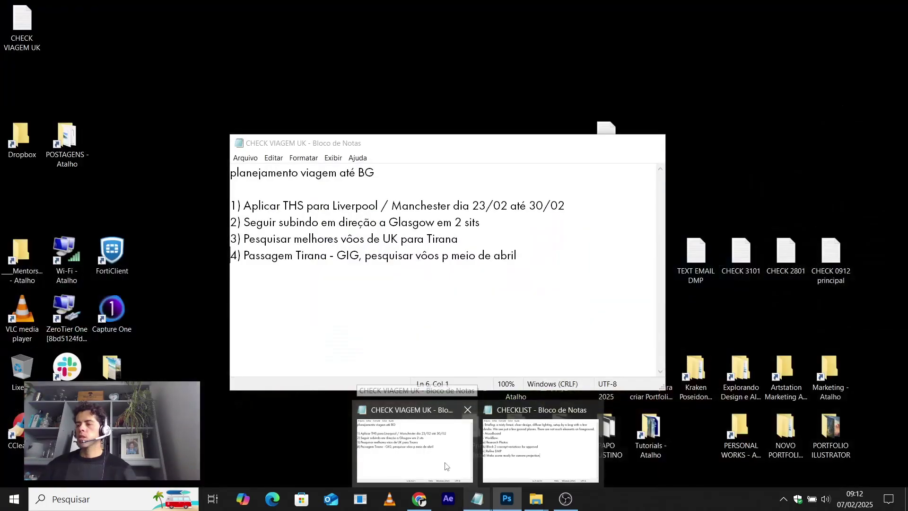
pyautogui.click(539, 449)
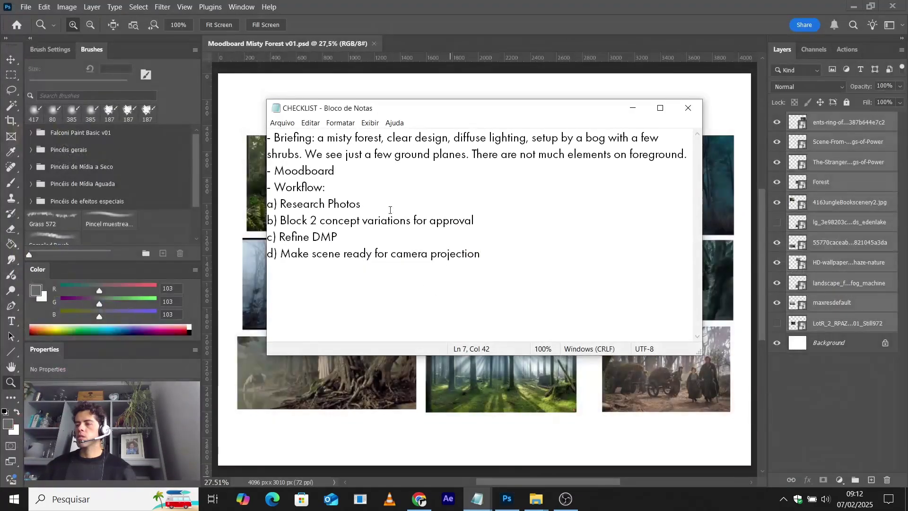
# Step: Switch from the CHECKLIST note to the Day 1 - Rain and Epic lighting folder in File Explorer and inspect the bare-tree photos
pyautogui.moveTo(450, 102); pyautogui.dragTo(447, 122)
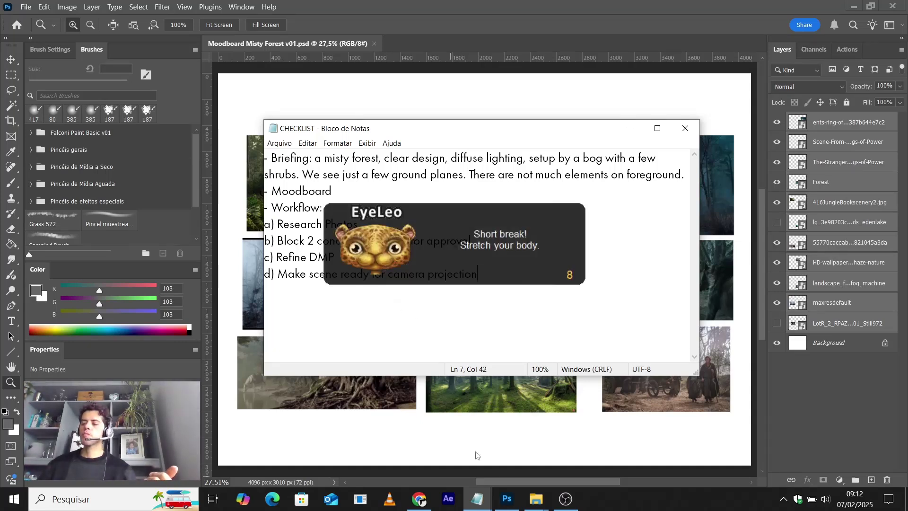
pyautogui.click(537, 499)
pyautogui.click(495, 468)
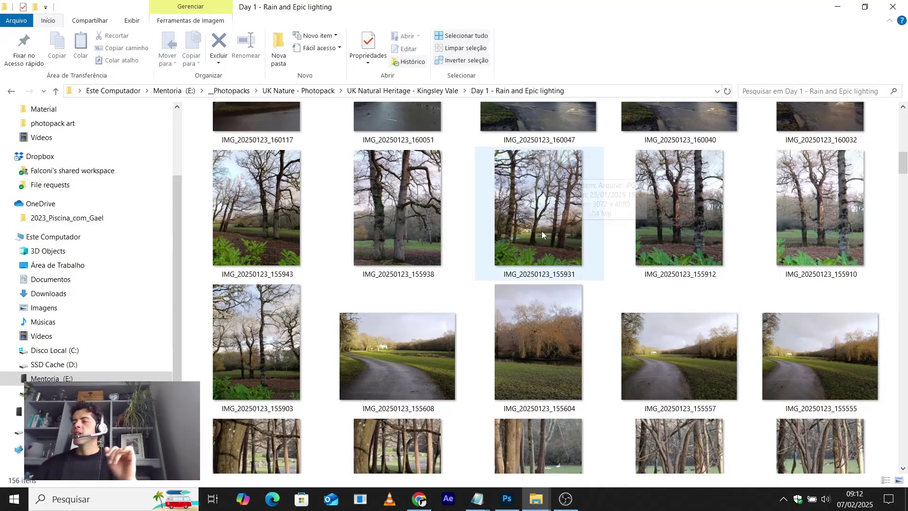
pyautogui.doubleClick(531, 225)
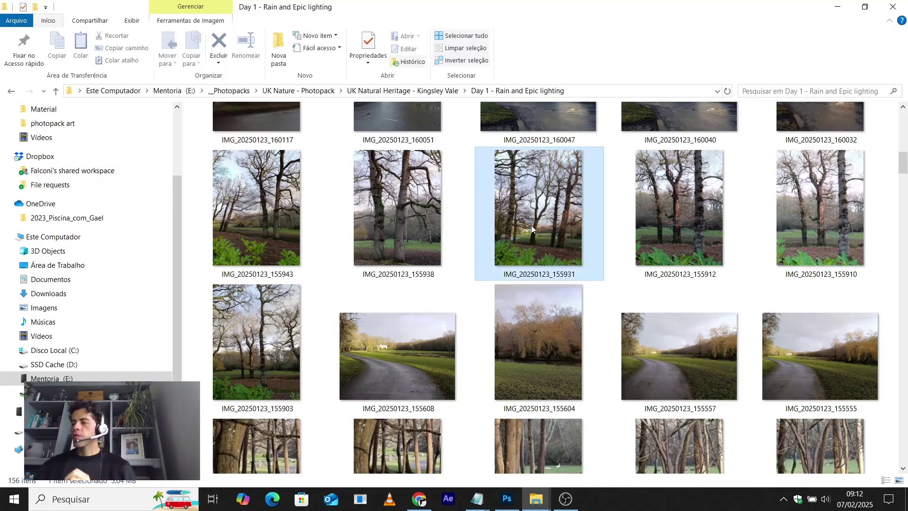
pyautogui.click(674, 229)
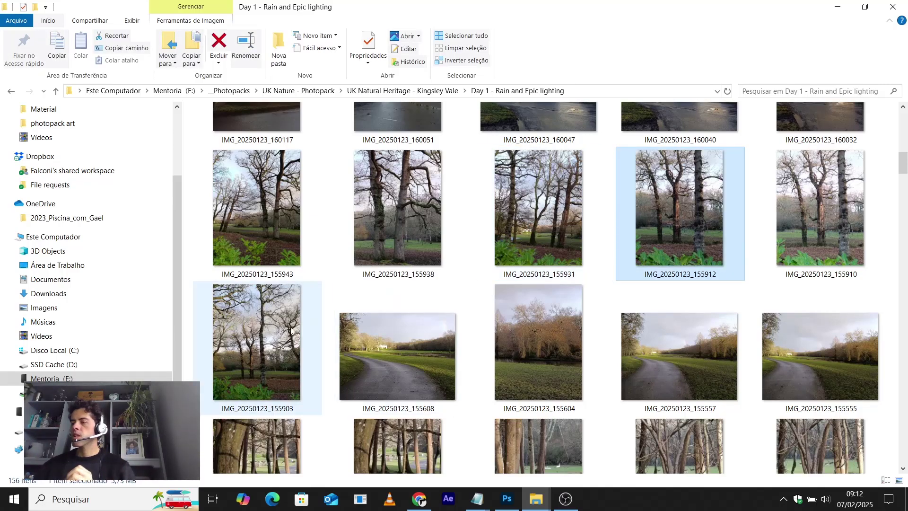
# Step: Browse the folder's woodland, road and field photos, minimize the folder and the CHECKLIST note, and return to the Photoshop moodboard
pyautogui.scroll(-5, 291, 331)
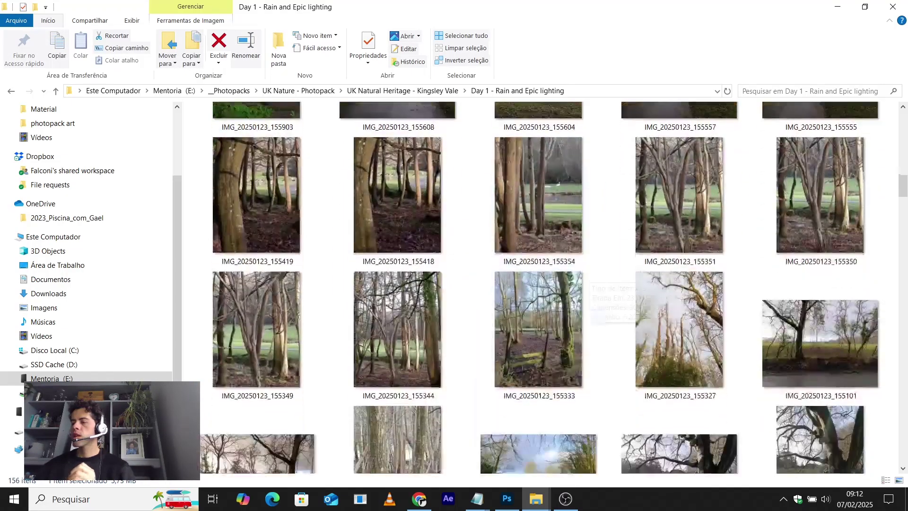
pyautogui.scroll(-1, 615, 303)
pyautogui.scroll(-1, 646, 329)
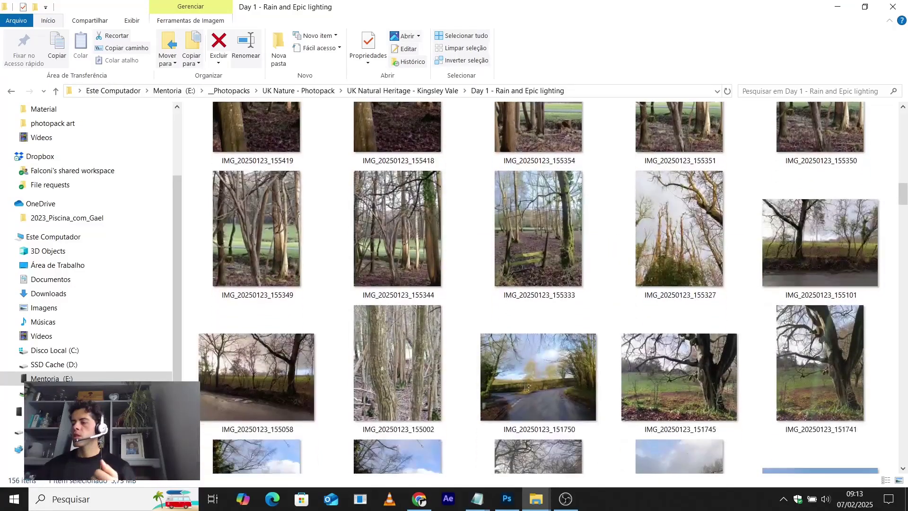
pyautogui.scroll(3, 645, 330)
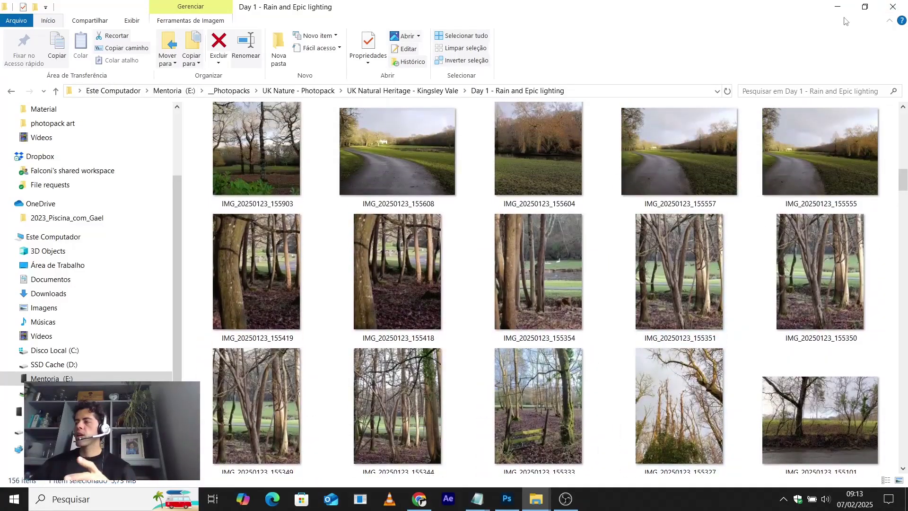
pyautogui.moveTo(903, 180); pyautogui.dragTo(887, 253)
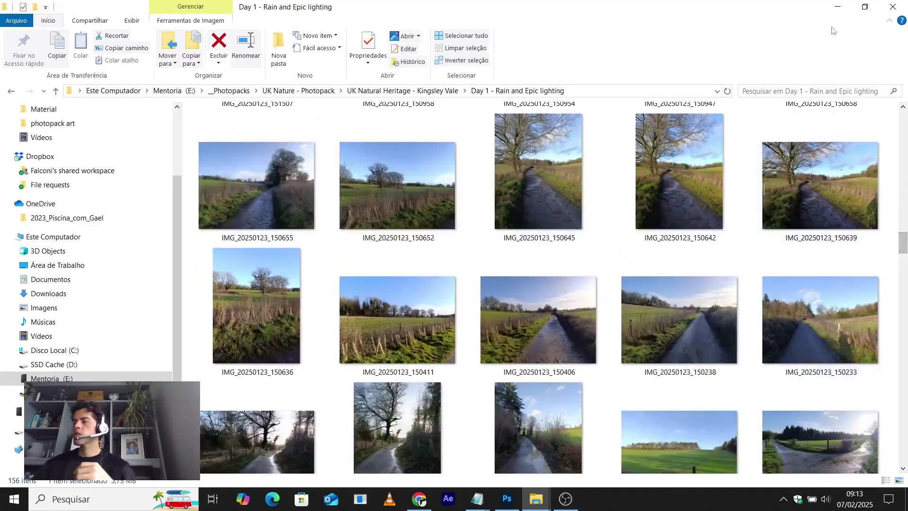
pyautogui.click(837, 6)
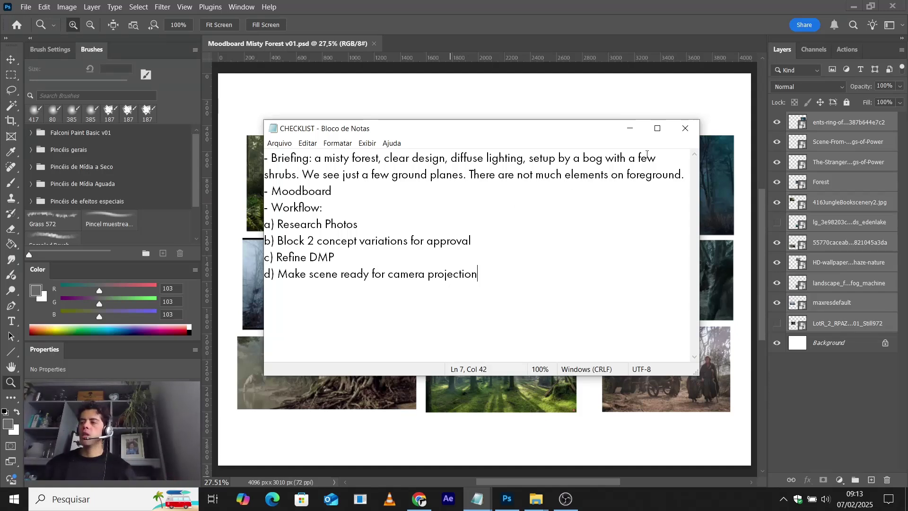
pyautogui.click(630, 128)
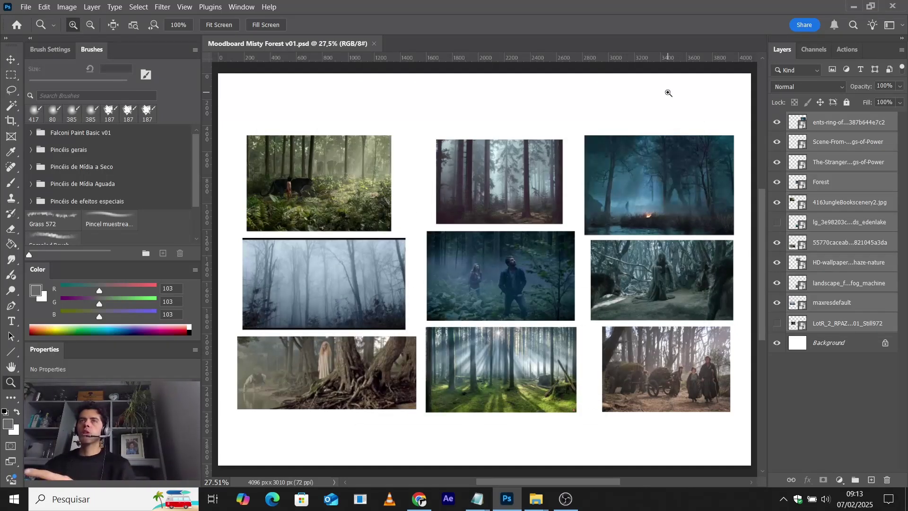